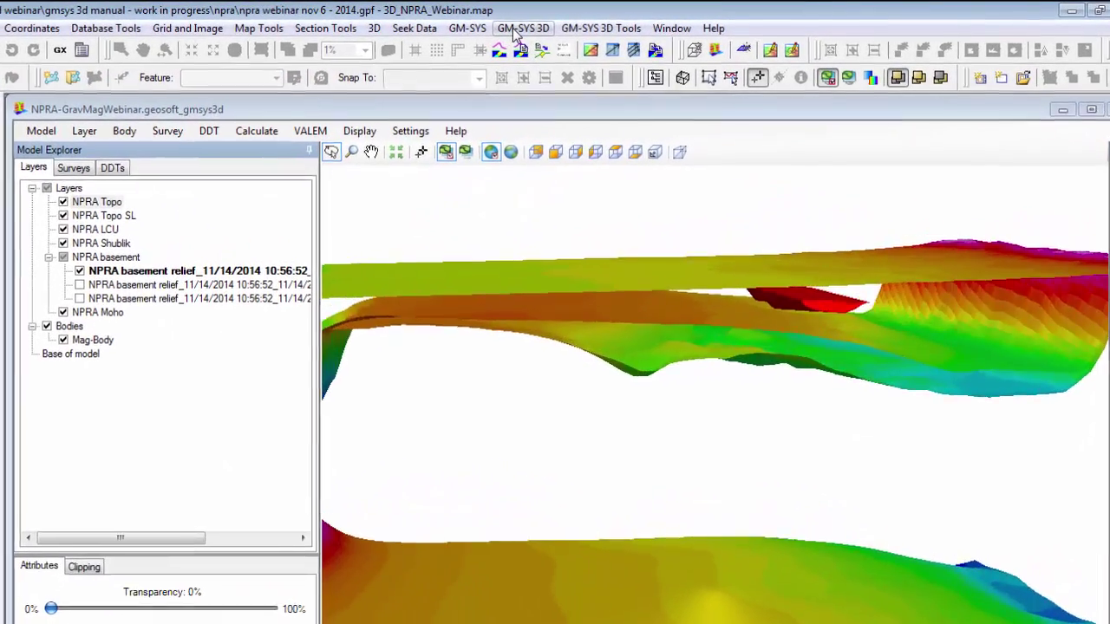
{"action": "left_click", "coordinate": [548, 27]}
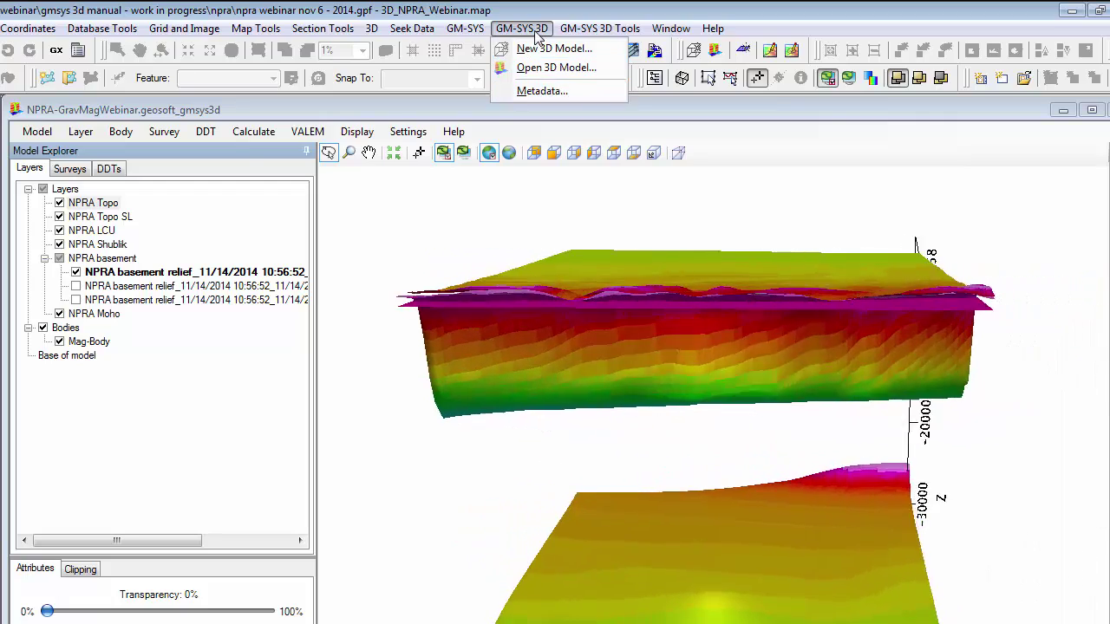
{"action": "mouse_move", "coordinate": [598, 28]}
{"action": "mouse_move", "coordinate": [590, 52]}
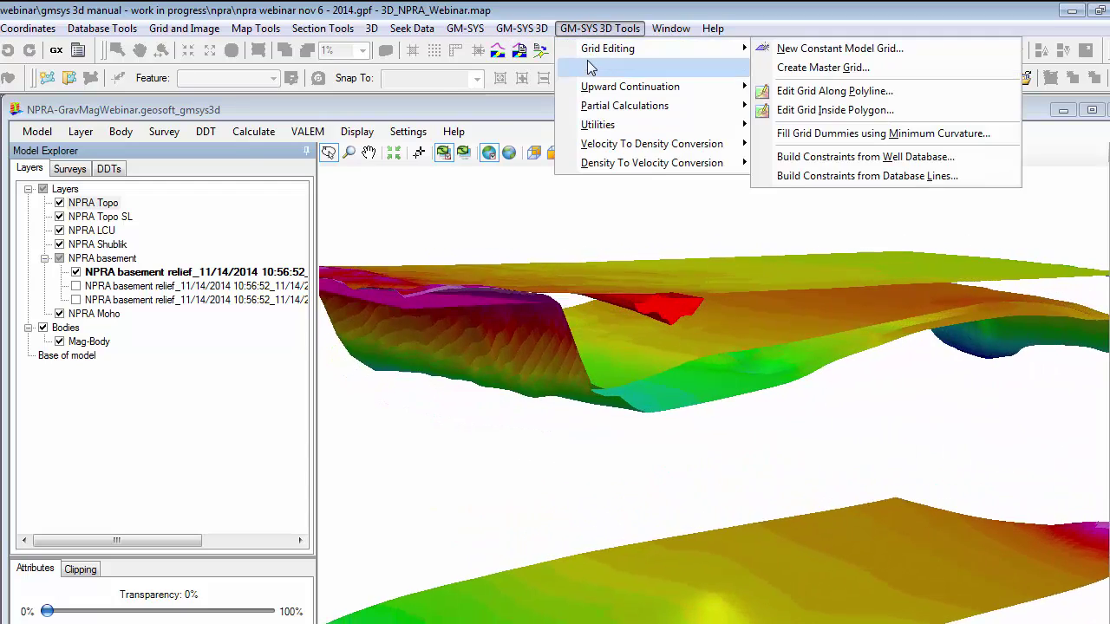
{"action": "mouse_move", "coordinate": [588, 93]}
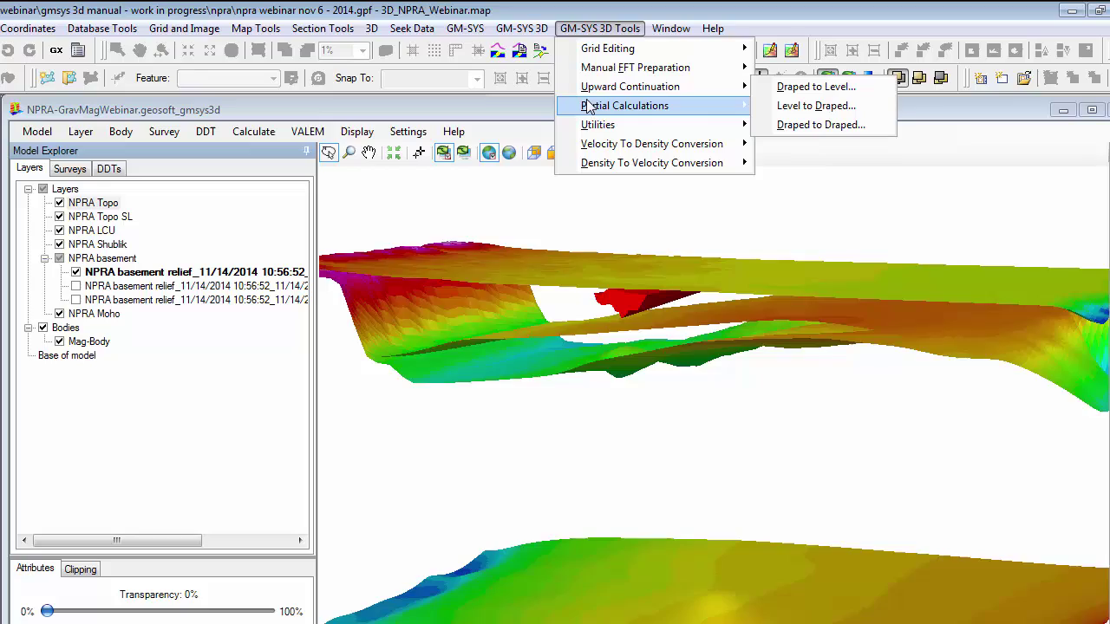
{"action": "mouse_move", "coordinate": [588, 127]}
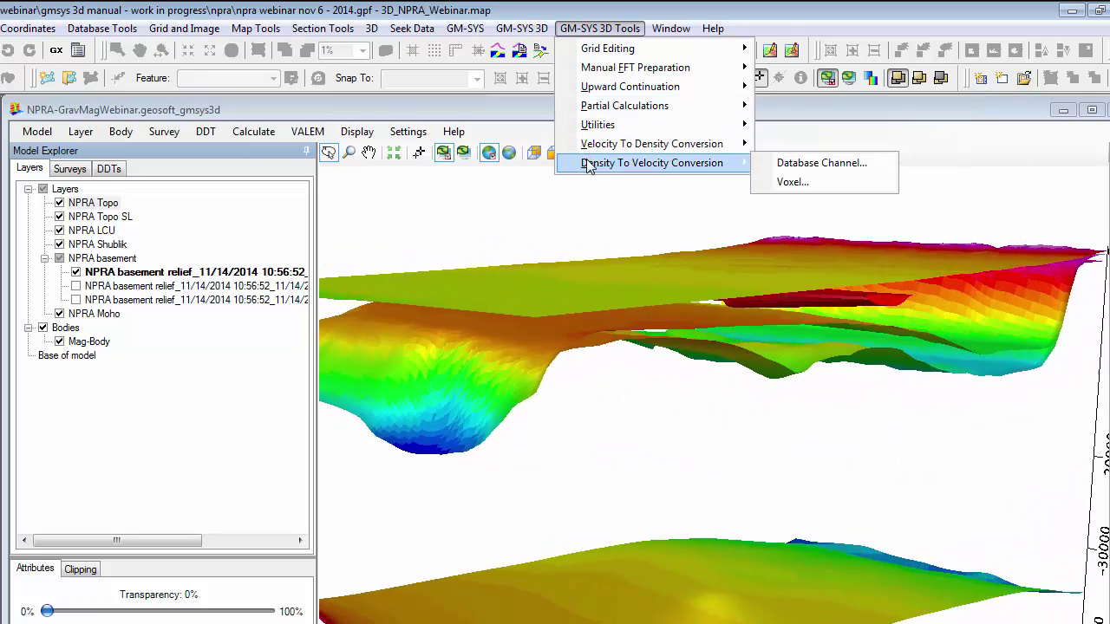
{"action": "key", "text": "Escape"}
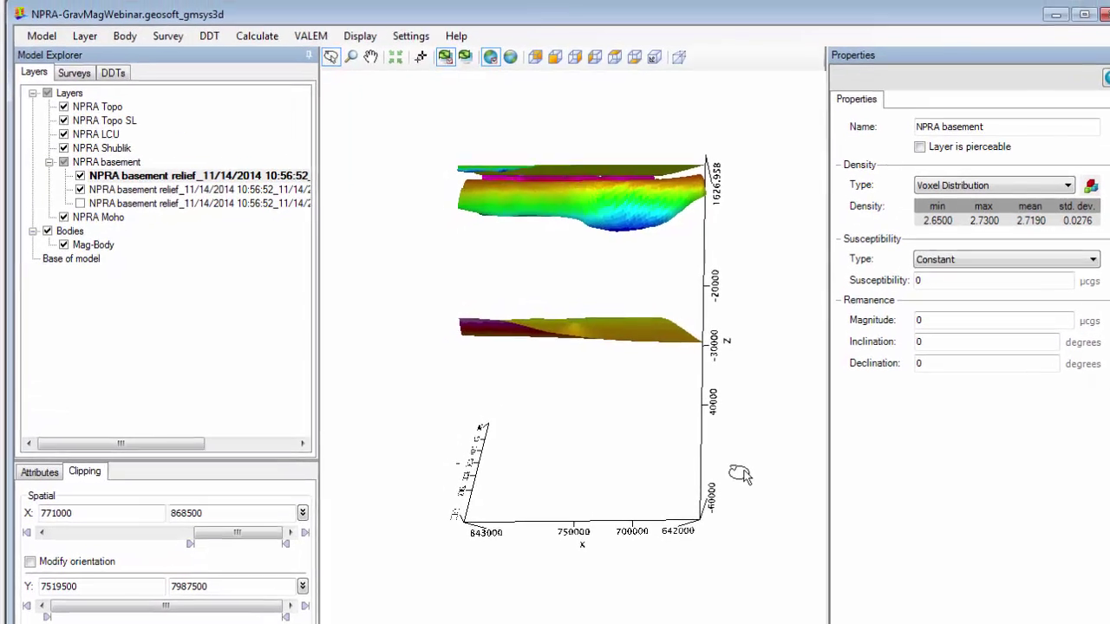
Turn the basin model around to view other sides, then bring up the GM-SYS 3D model commands.
{"action": "left_click_drag", "start_coordinate": [739, 473], "coordinate": [789, 474]}
{"action": "mouse_move", "coordinate": [490, 520]}
{"action": "left_mouse_down"}
{"action": "mouse_move", "coordinate": [471, 515]}
{"action": "mouse_move", "coordinate": [477, 523]}
{"action": "left_mouse_up"}
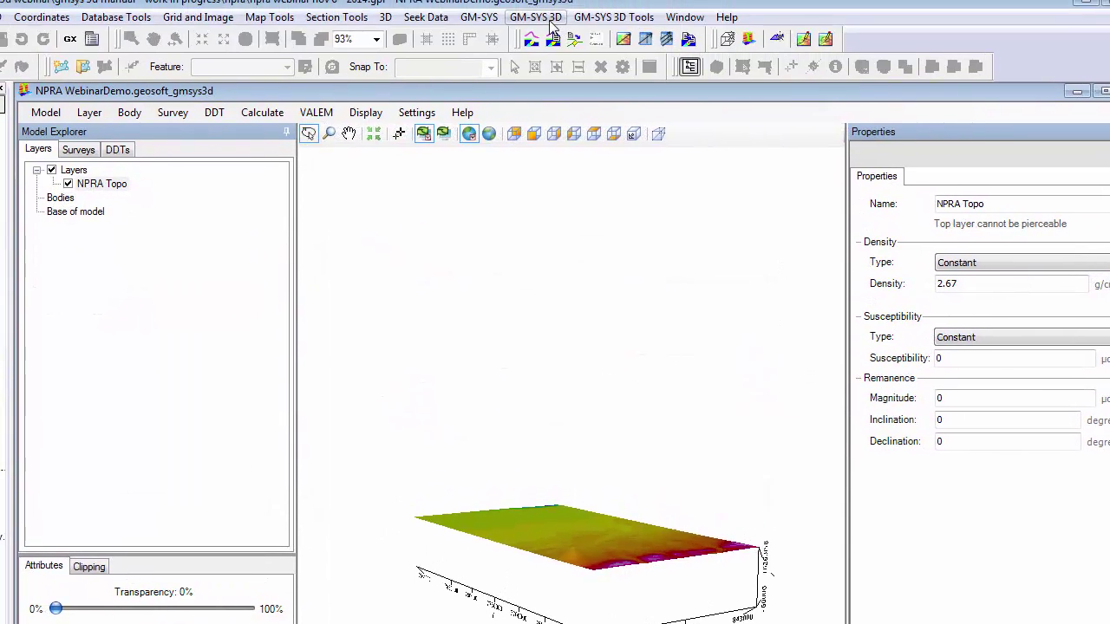
{"action": "left_click", "coordinate": [542, 18]}
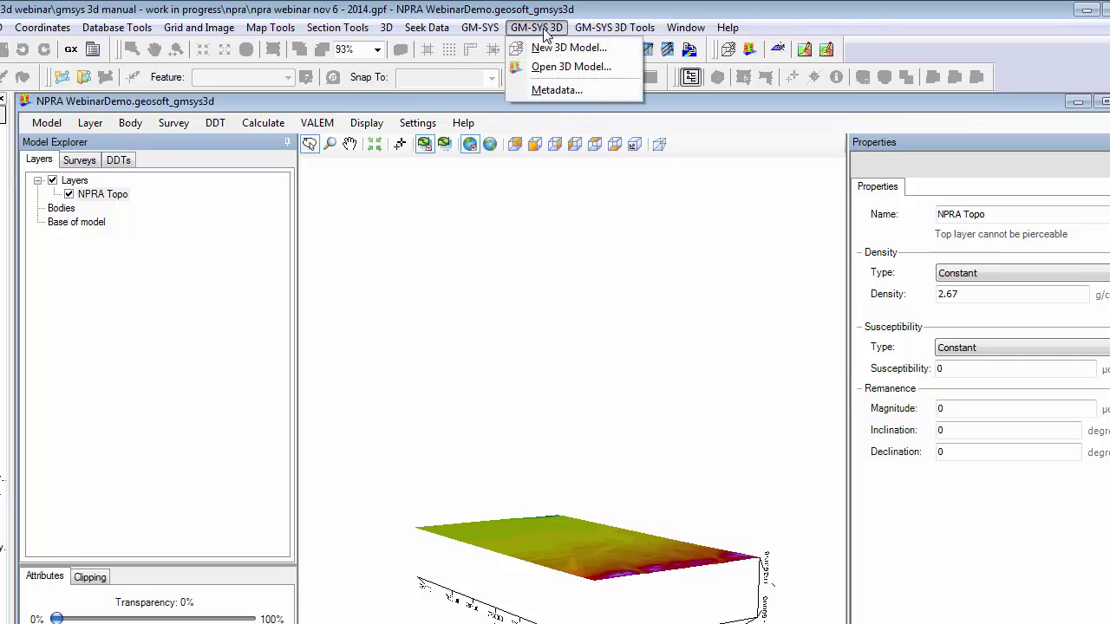
{"action": "left_click", "coordinate": [558, 49]}
{"action": "type", "text": "NPRA Model"}
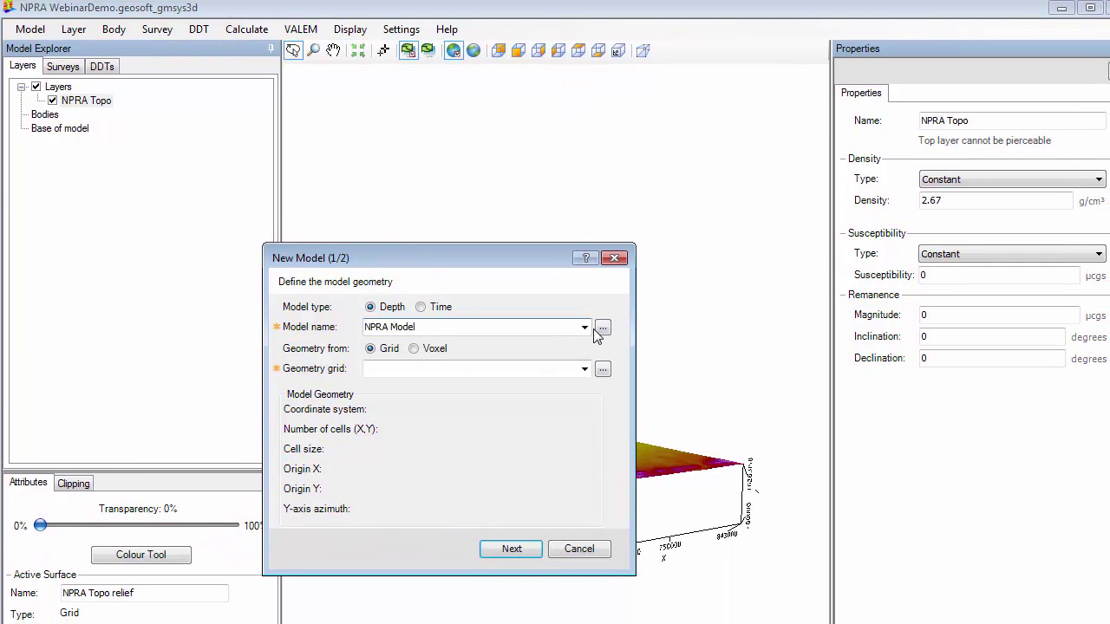
{"action": "left_click", "coordinate": [584, 368]}
{"action": "left_click", "coordinate": [587, 456]}
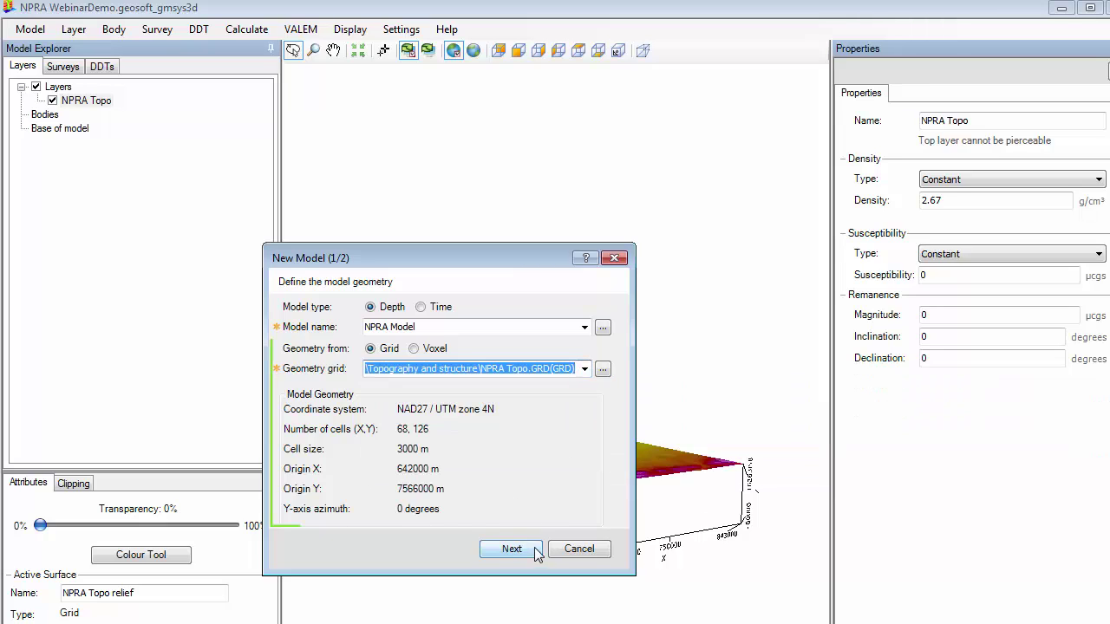
{"action": "left_click", "coordinate": [578, 549]}
{"action": "left_click", "coordinate": [92, 103]}
{"action": "right_click", "coordinate": [93, 102]}
{"action": "left_click", "coordinate": [129, 118]}
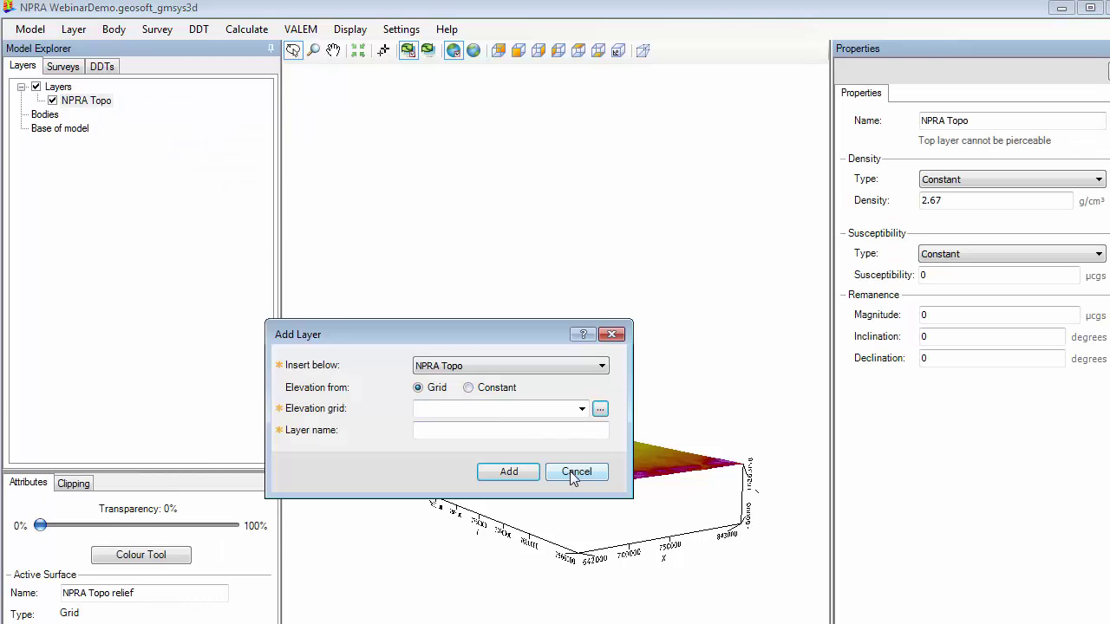
{"action": "left_click", "coordinate": [574, 475]}
{"action": "left_click", "coordinate": [169, 35]}
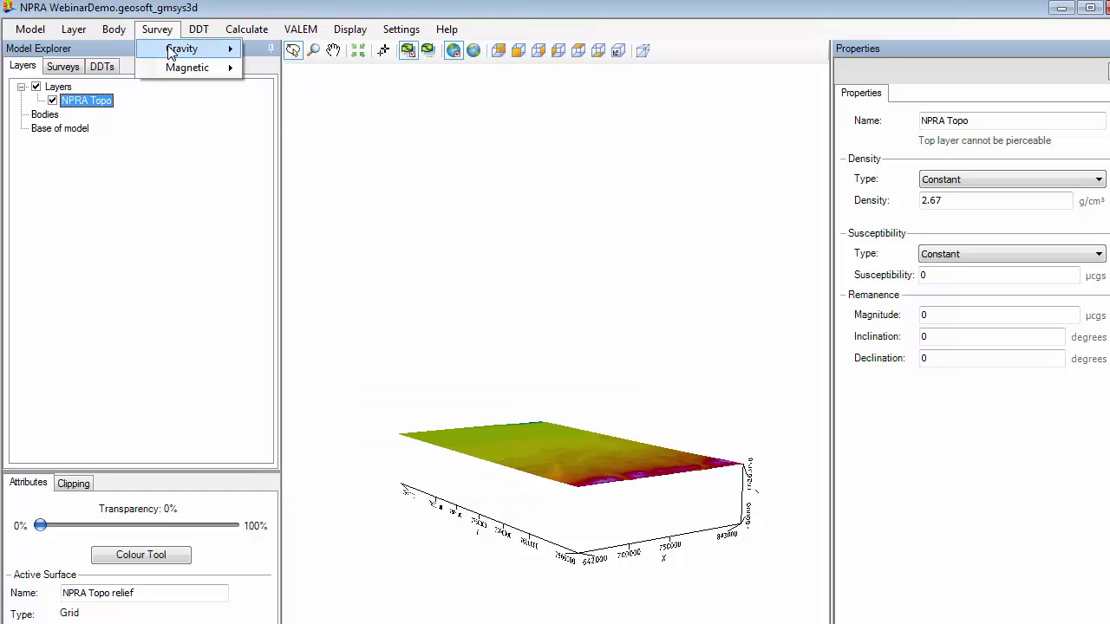
{"action": "mouse_move", "coordinate": [188, 68]}
{"action": "left_click", "coordinate": [396, 314]}
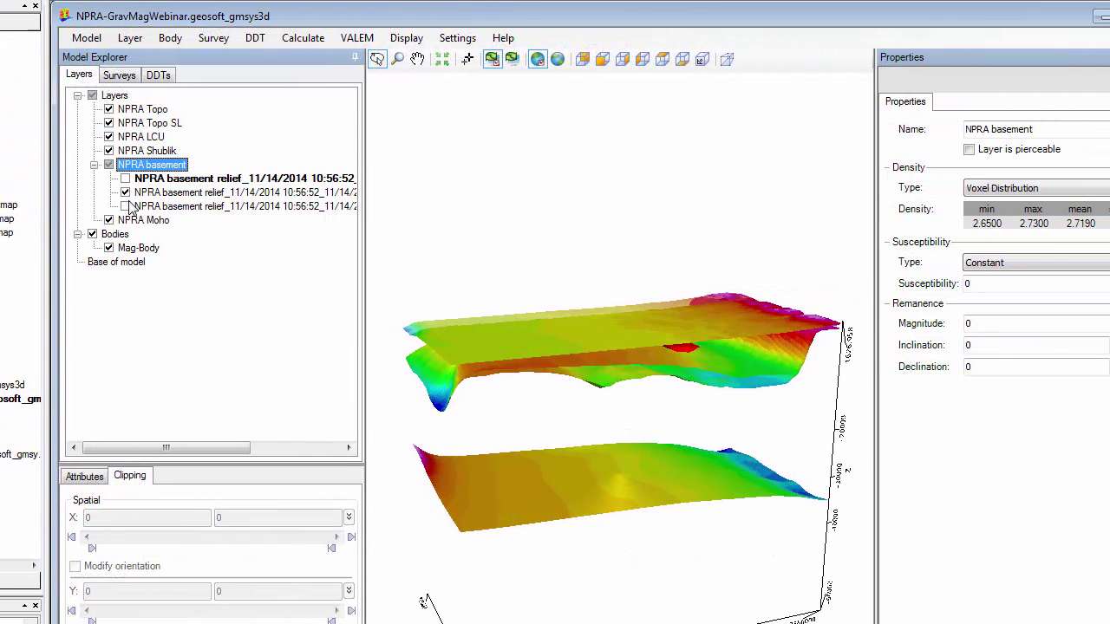
Turn on the first NPRA basement relief surface and toggle through the alternative relief surfaces.
{"action": "left_click", "coordinate": [125, 179]}
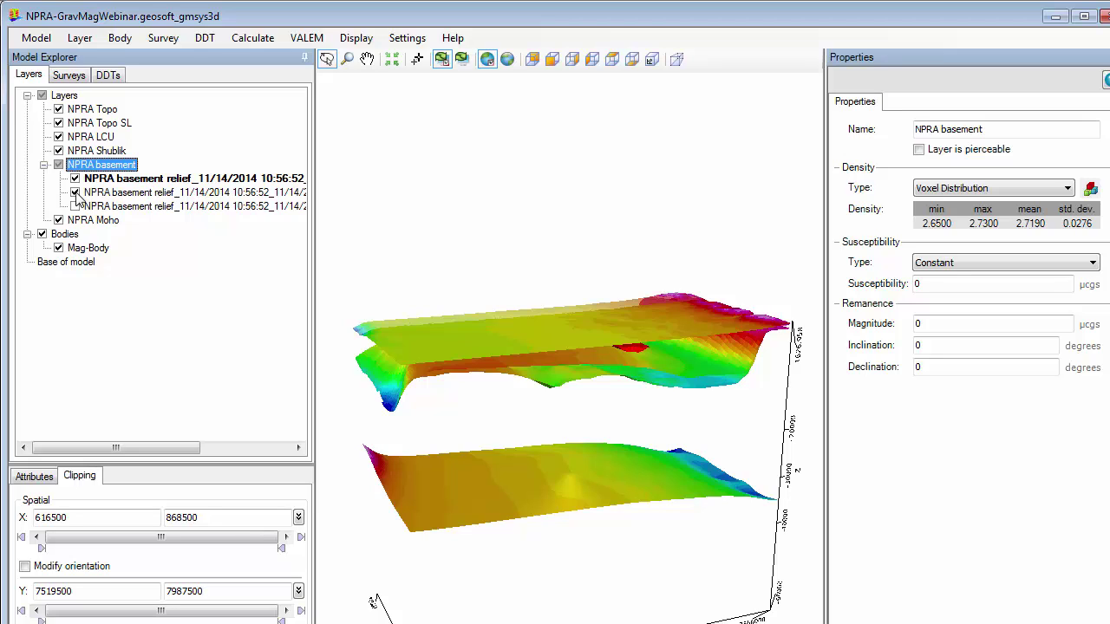
{"action": "left_click", "coordinate": [58, 108]}
{"action": "left_click", "coordinate": [58, 123]}
{"action": "left_click", "coordinate": [58, 136]}
{"action": "left_click", "coordinate": [58, 150]}
View the model from the toolbar preset orientations, including east and side views, then orbit back to oblique.
{"action": "left_click_drag", "start_coordinate": [473, 321], "coordinate": [867, 471]}
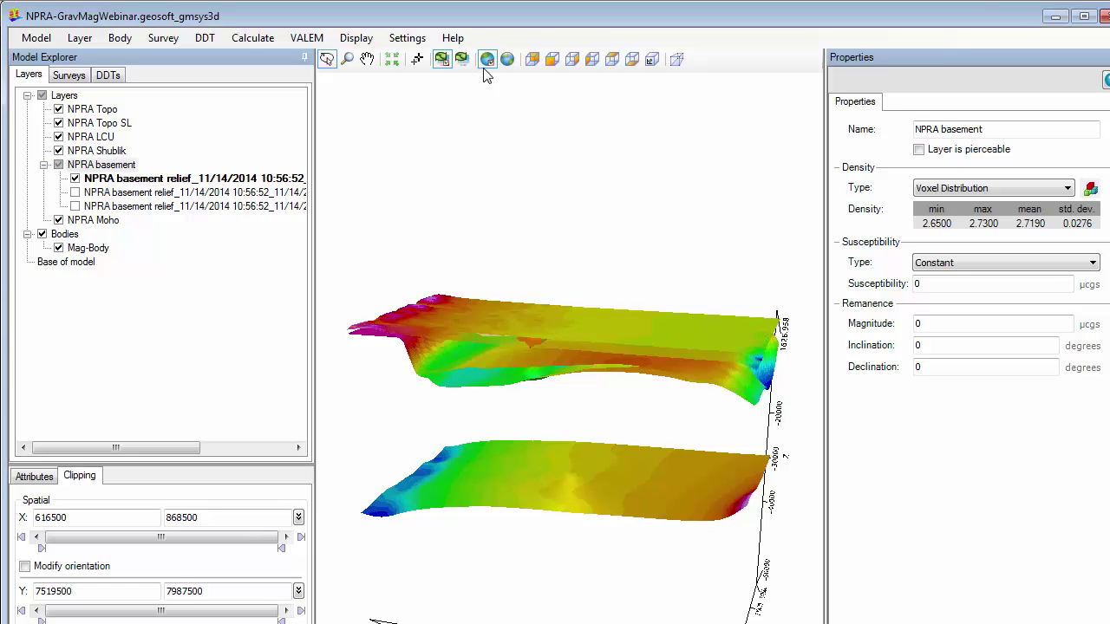
{"action": "left_click", "coordinate": [553, 64]}
{"action": "left_click", "coordinate": [573, 65]}
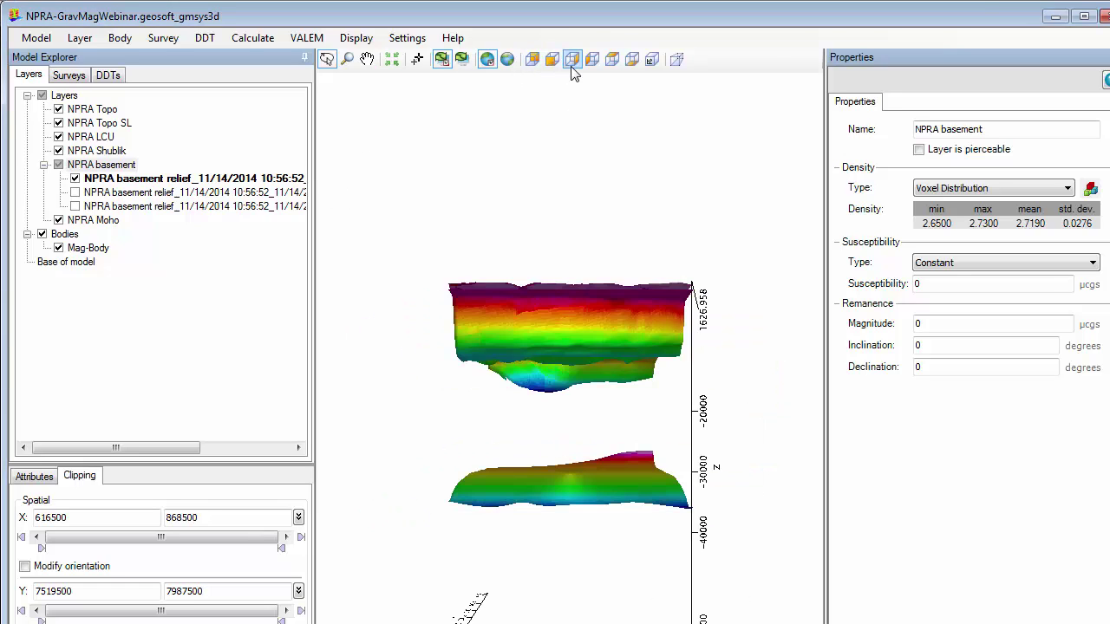
{"action": "left_click", "coordinate": [594, 64]}
{"action": "left_click", "coordinate": [614, 66]}
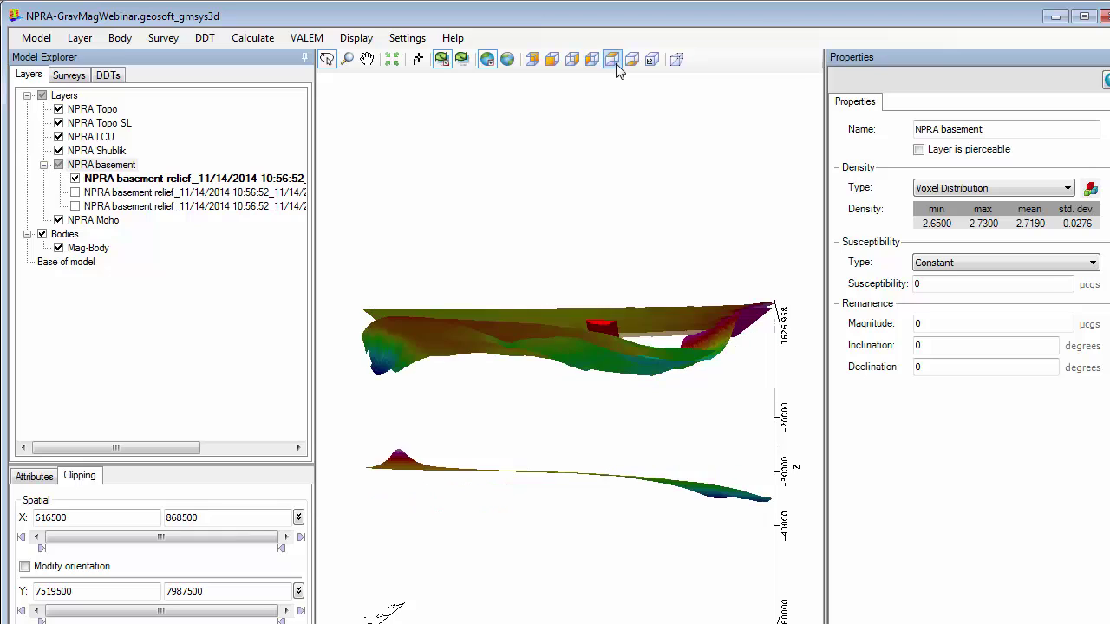
{"action": "left_click_drag", "start_coordinate": [636, 206], "coordinate": [807, 266]}
Look through the model's gravity surveys and density-depth tables, then return to the layer list.
{"action": "left_click", "coordinate": [69, 76]}
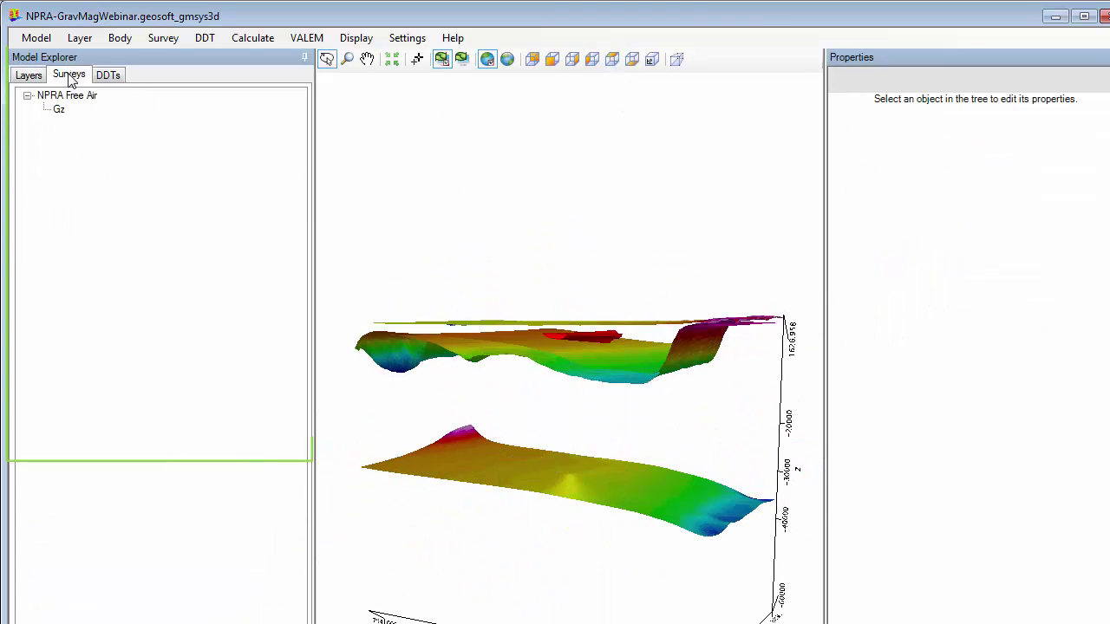
{"action": "left_click", "coordinate": [108, 76]}
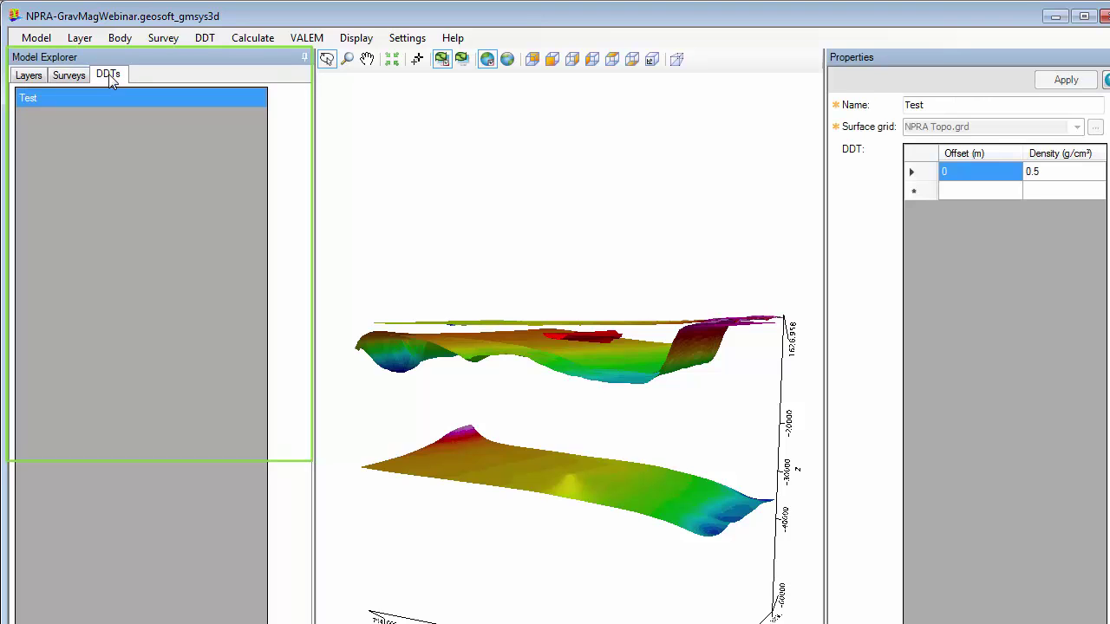
{"action": "left_click", "coordinate": [28, 76]}
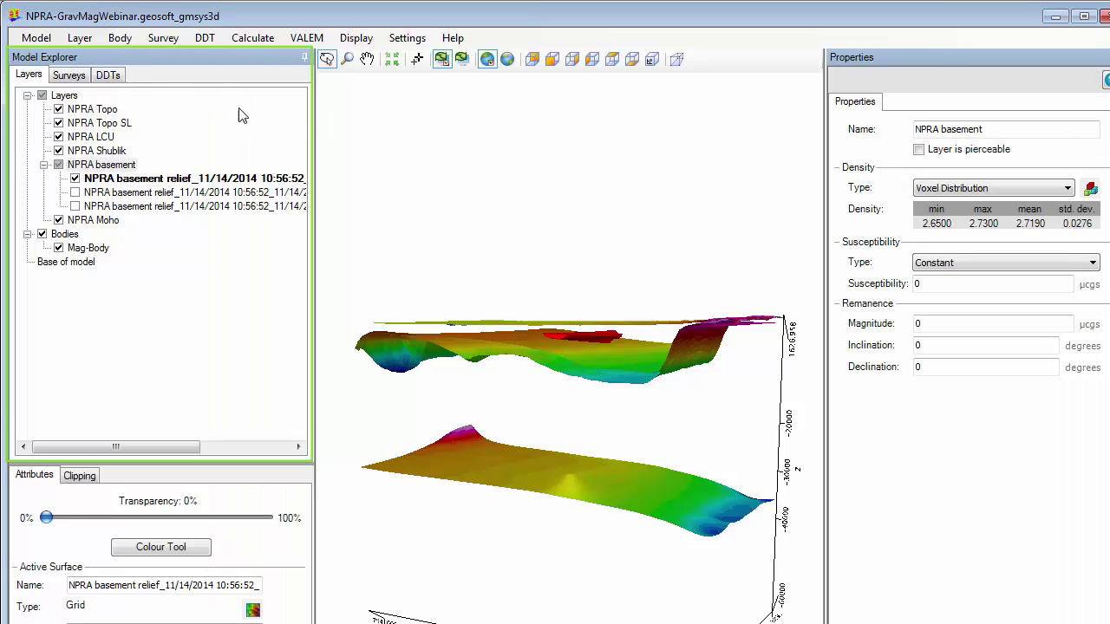
Inspect the NPRA Topo, Topo SL and basement layers, keeping the basement's Voxel Distribution density.
{"action": "left_click", "coordinate": [92, 110]}
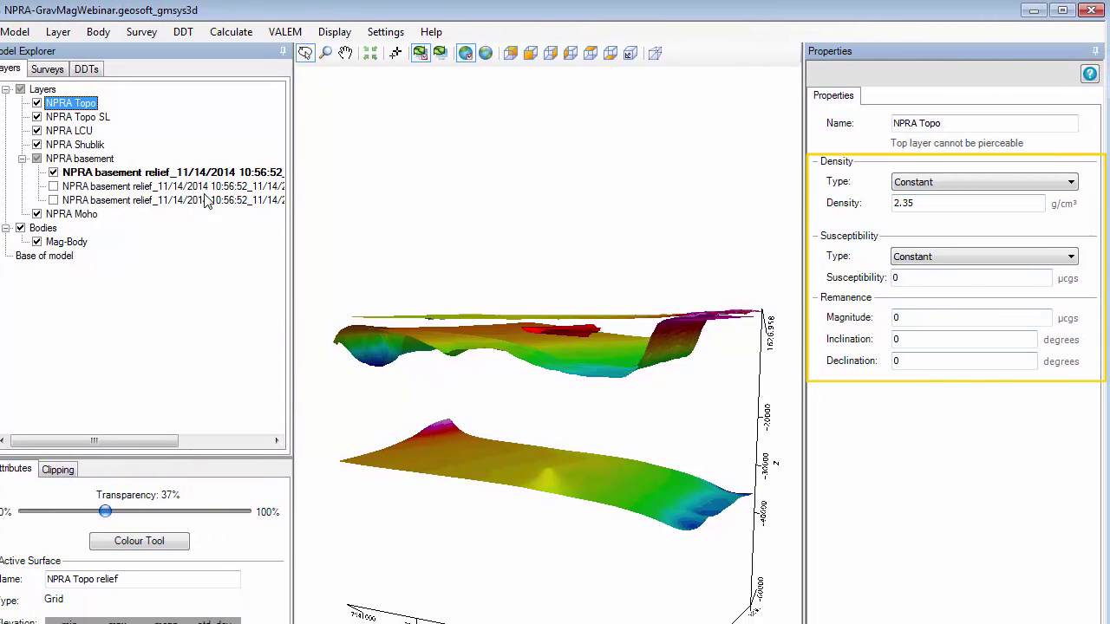
{"action": "left_click", "coordinate": [69, 118]}
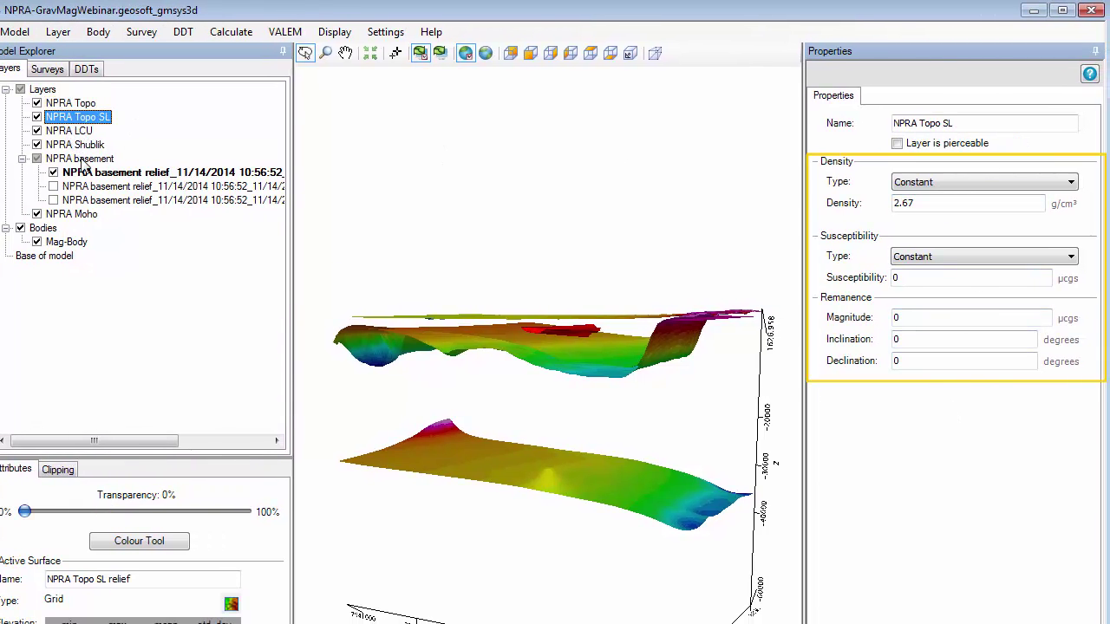
{"action": "left_click", "coordinate": [82, 159]}
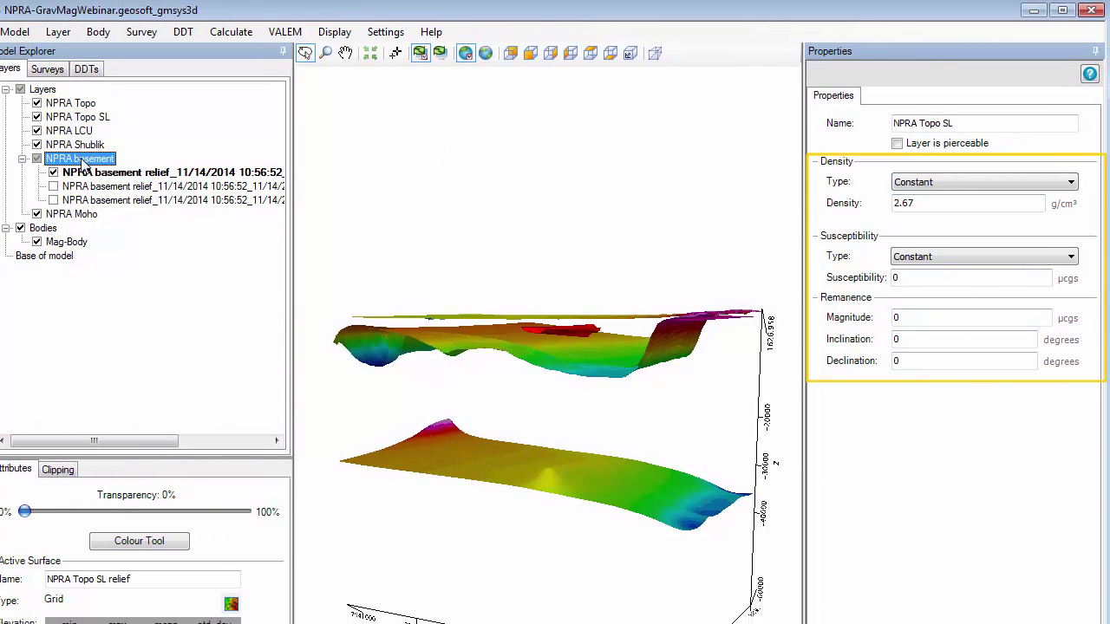
{"action": "left_click", "coordinate": [995, 181]}
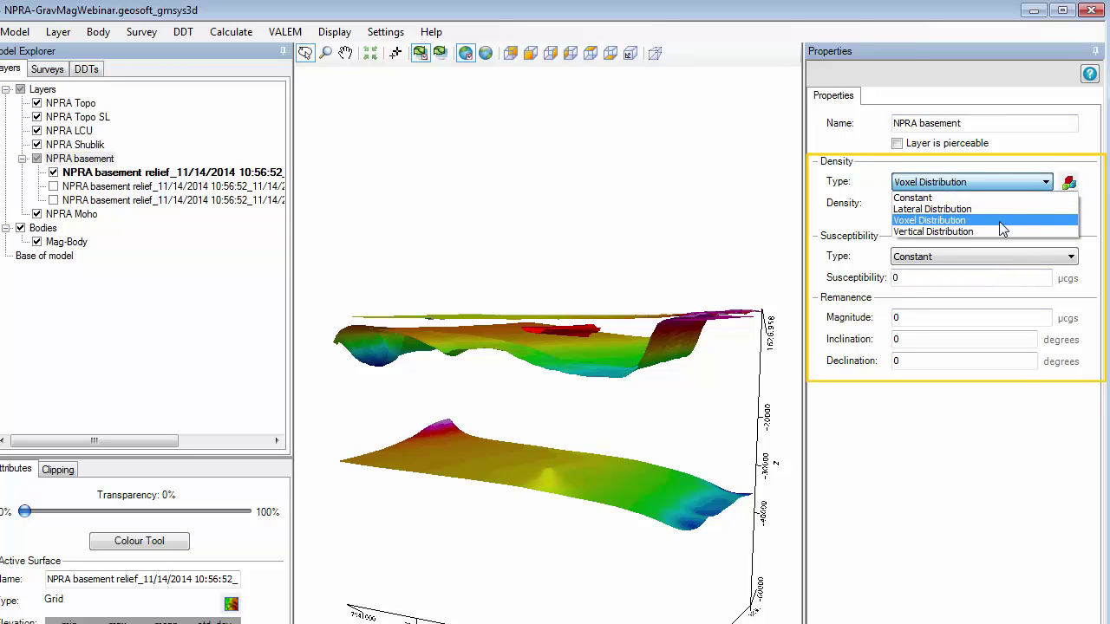
{"action": "left_click", "coordinate": [978, 416]}
{"action": "left_click", "coordinate": [948, 256]}
Make the NPRA Topo surface 8% transparent.
{"action": "left_click", "coordinate": [512, 466]}
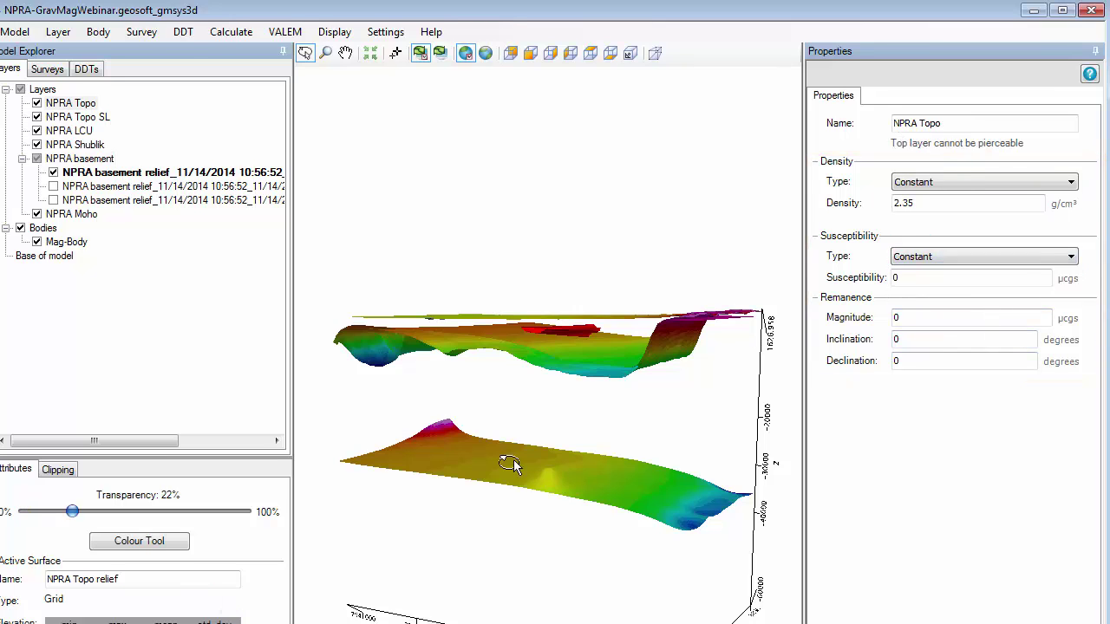
{"action": "left_click_drag", "start_coordinate": [72, 512], "coordinate": [39, 515]}
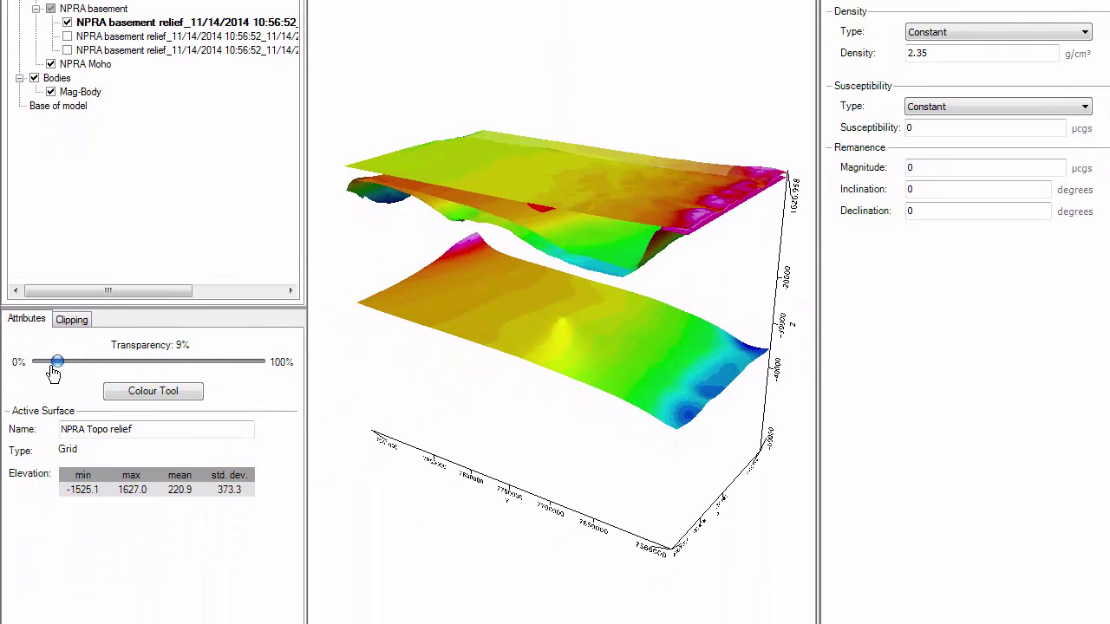
{"action": "left_click_drag", "start_coordinate": [53, 373], "coordinate": [64, 373]}
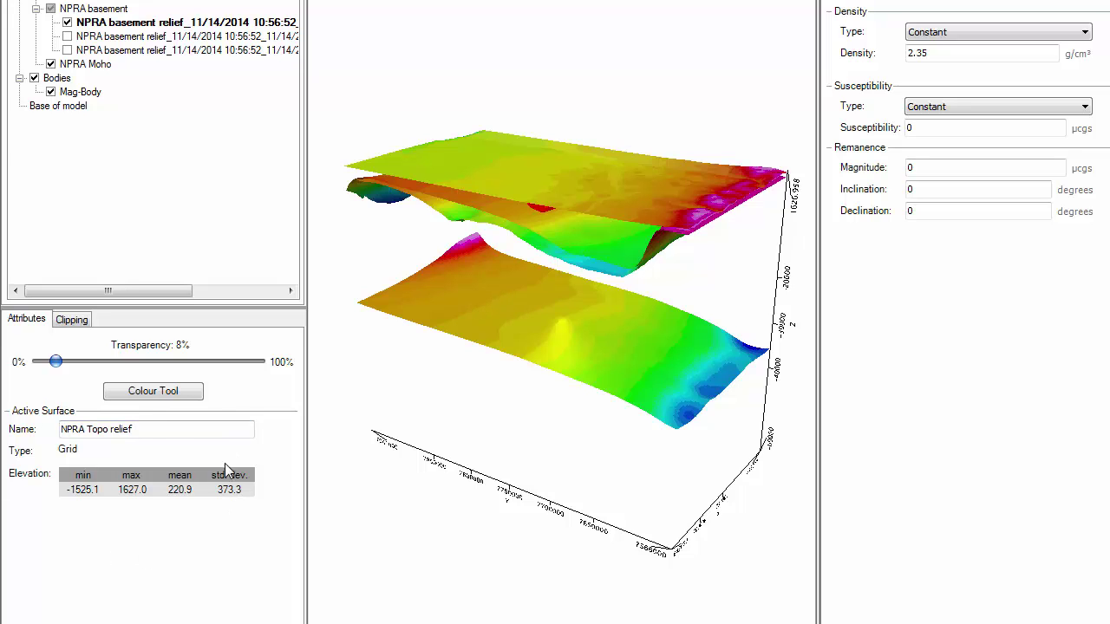
Open and cancel the Colour Tool, then rotate the NPRA model to a side-on view.
{"action": "left_click", "coordinate": [154, 392]}
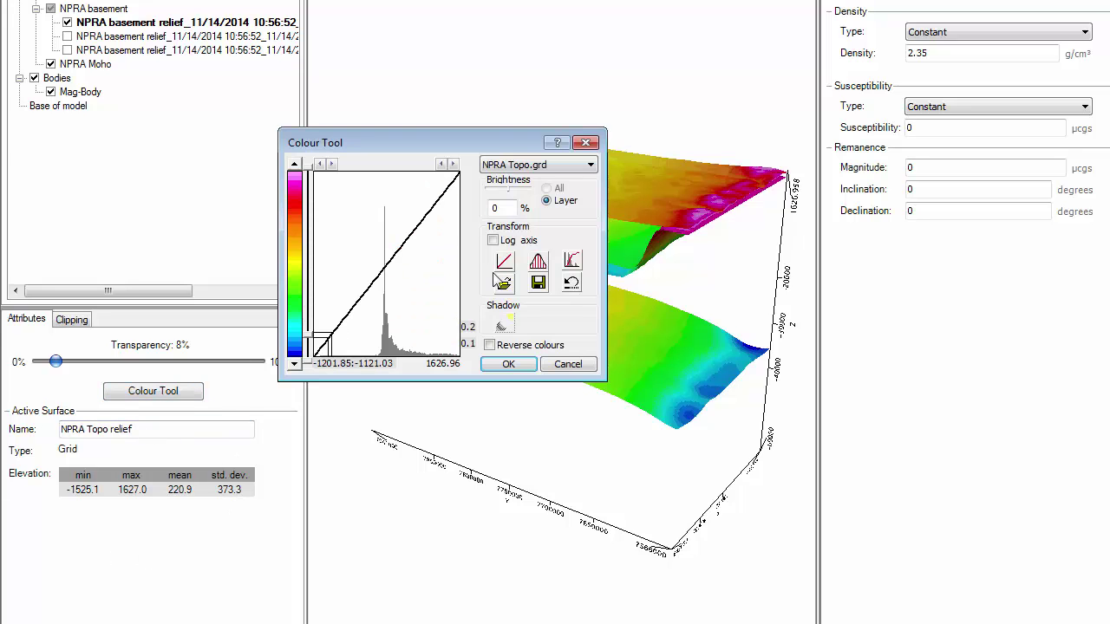
{"action": "left_click", "coordinate": [568, 365]}
{"action": "left_click_drag", "start_coordinate": [488, 228], "coordinate": [651, 186]}
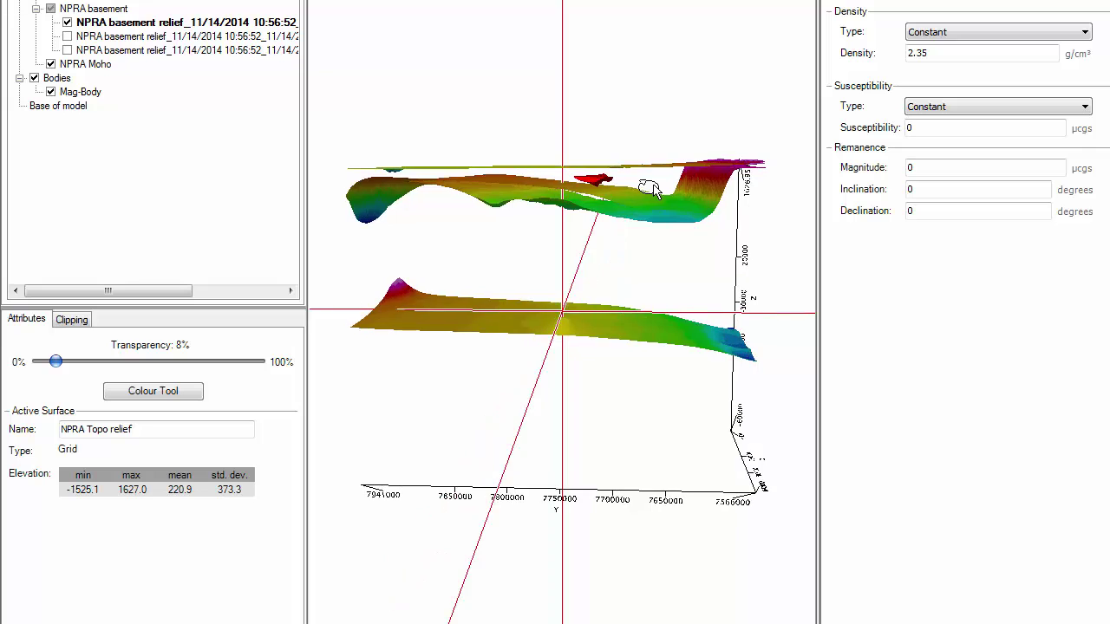
Clip the model extent along the X axis and bring up the Calculate menu.
{"action": "left_click", "coordinate": [72, 319]}
{"action": "mouse_move", "coordinate": [35, 393]}
{"action": "left_mouse_down"}
{"action": "mouse_move", "coordinate": [169, 394]}
{"action": "mouse_move", "coordinate": [44, 380]}
{"action": "left_mouse_up"}
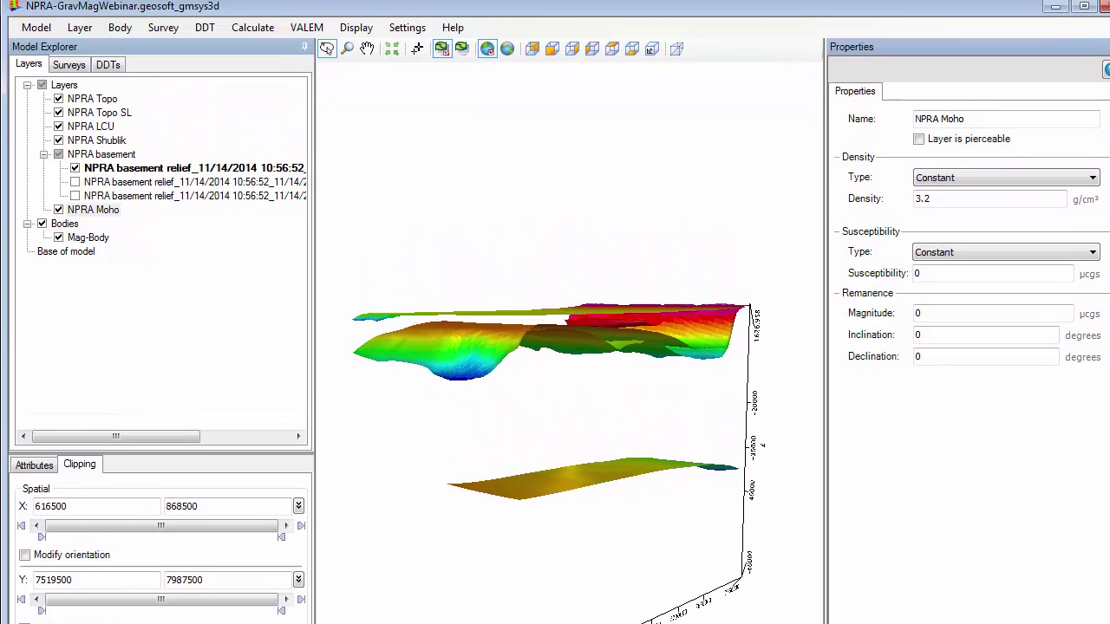
{"action": "left_click", "coordinate": [273, 44]}
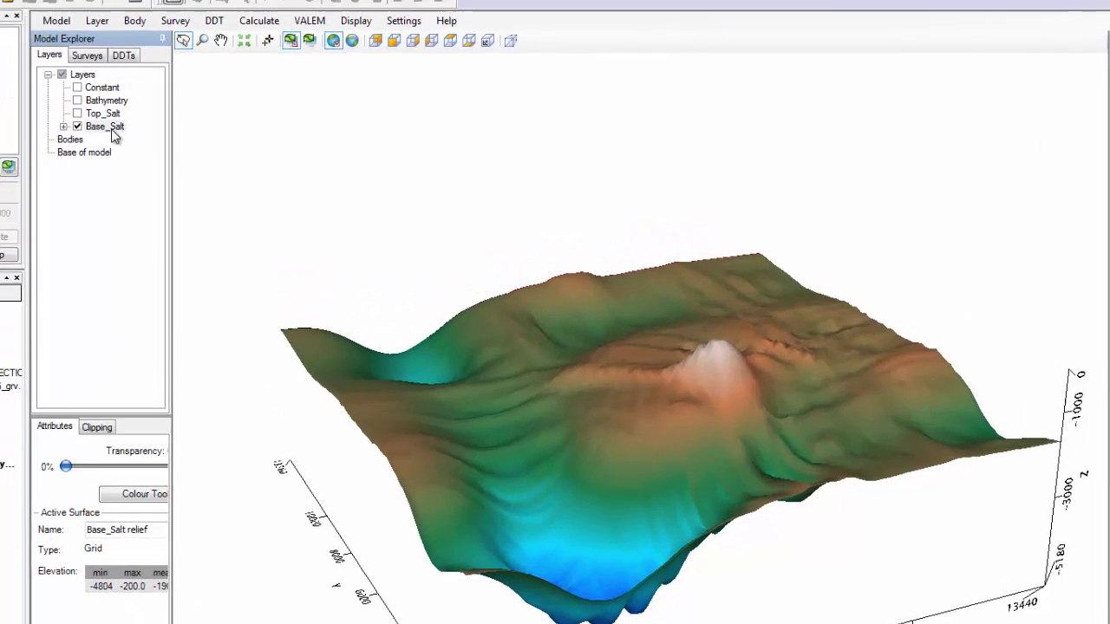
Set up a Base_Salt VALEM inversion named Run1_noSalt with Salt limit.ply as the AOI polygon.
{"action": "right_click", "coordinate": [203, 132]}
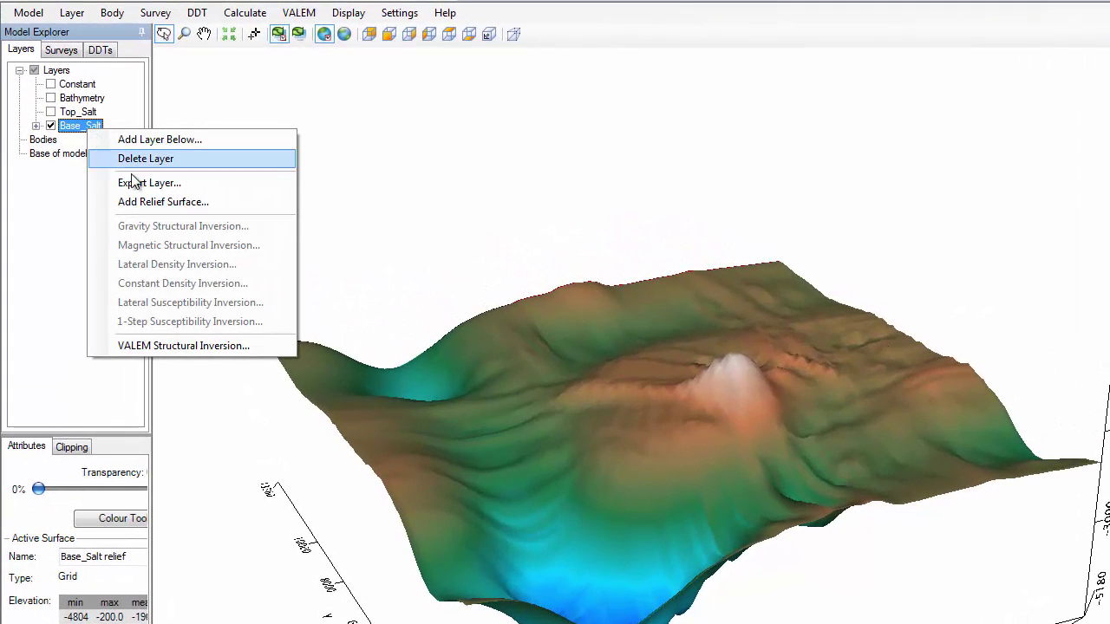
{"action": "left_click", "coordinate": [259, 346]}
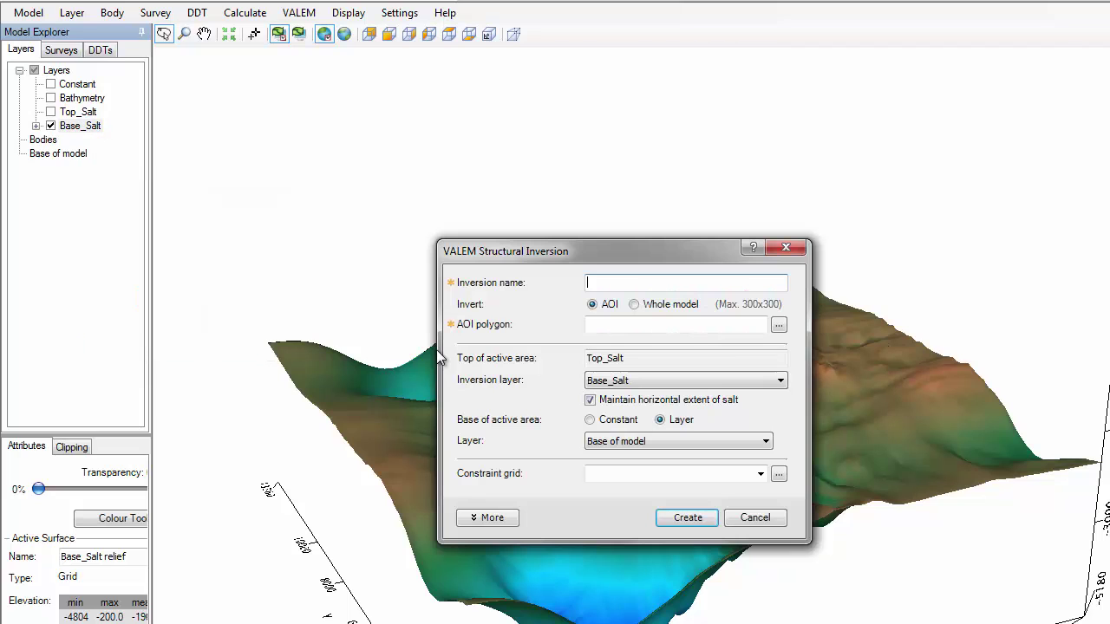
{"action": "type", "text": "Run1_noSalt"}
{"action": "left_click", "coordinate": [780, 327]}
{"action": "double_click", "coordinate": [635, 296]}
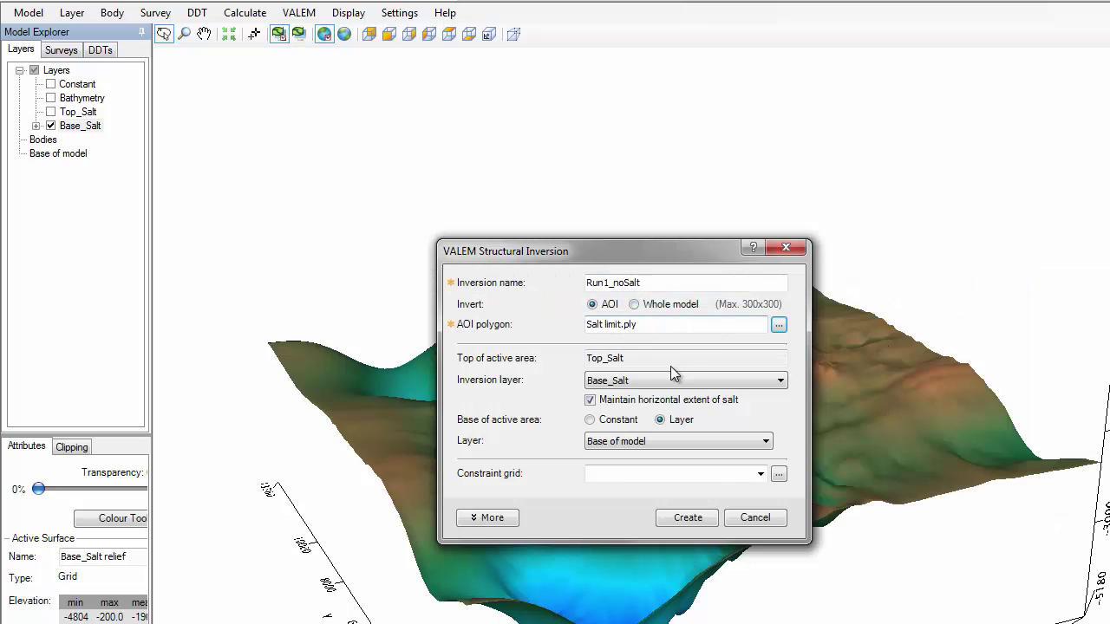
{"action": "left_click", "coordinate": [510, 520]}
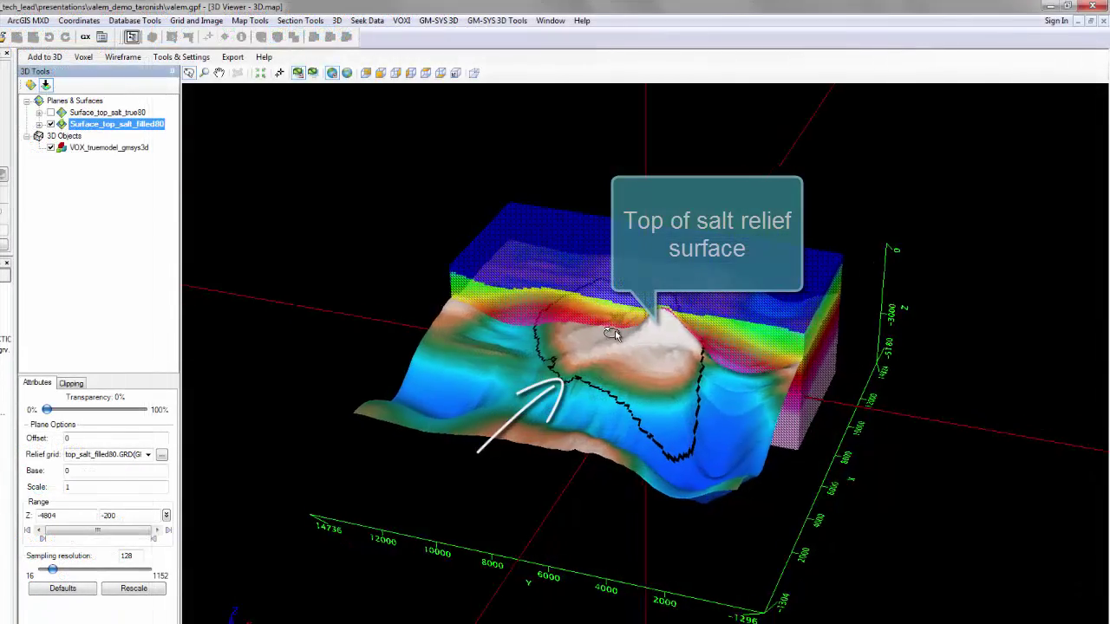
Rotate the 3D Viewer scene to see the top of salt surface against the voxel block.
{"action": "left_click_drag", "start_coordinate": [613, 335], "coordinate": [536, 362]}
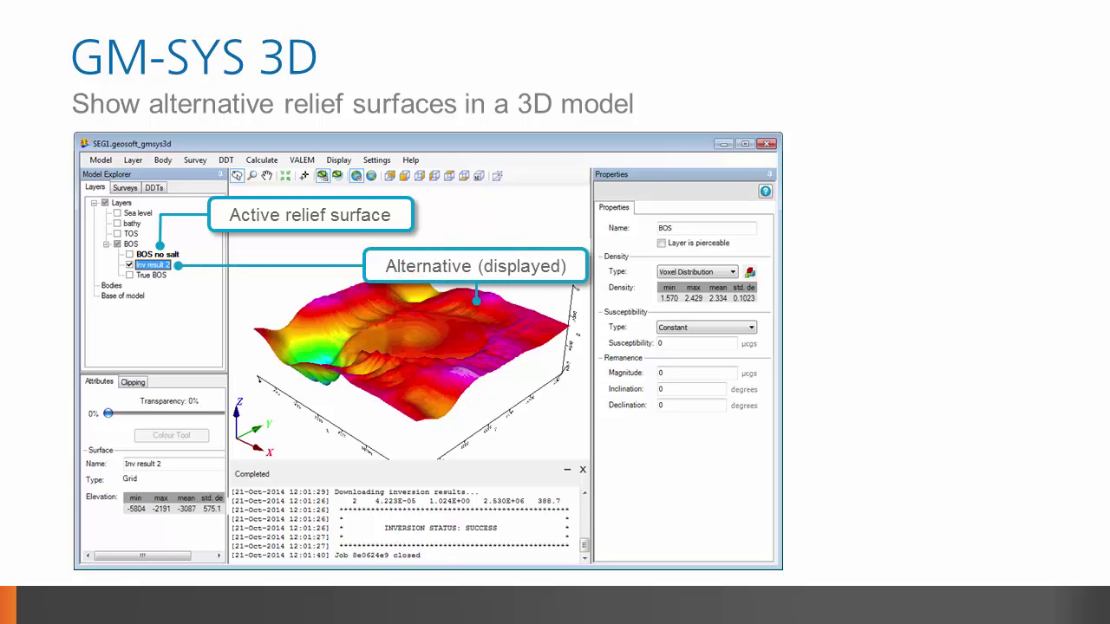
Show the context options for the Inv result 2 surface and for the alternative basement relief.
{"action": "right_click", "coordinate": [171, 276]}
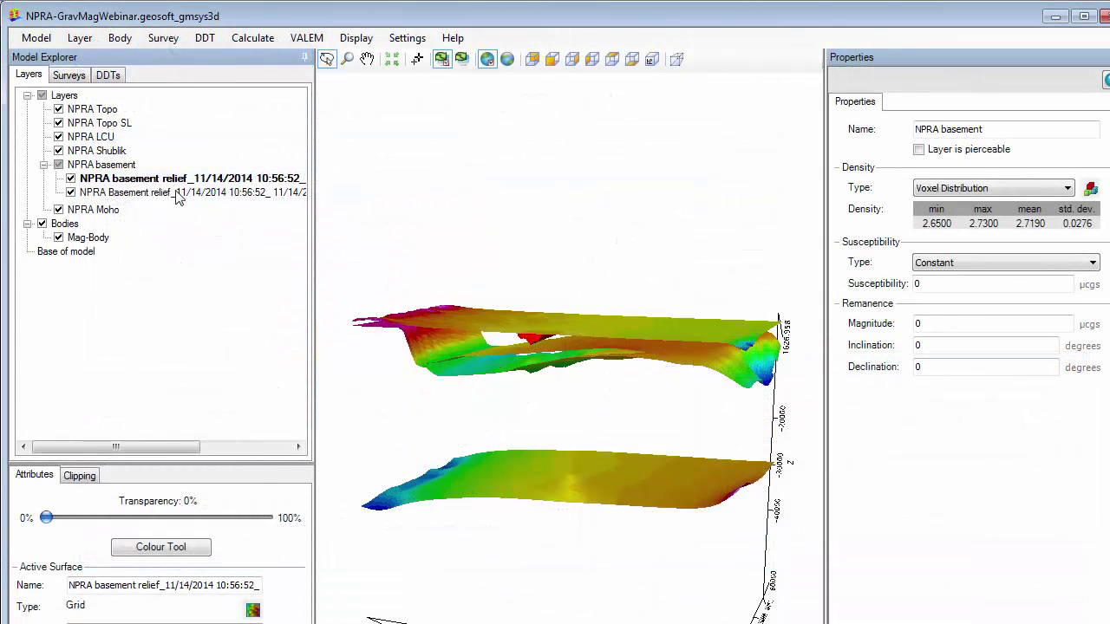
{"action": "right_click", "coordinate": [178, 194]}
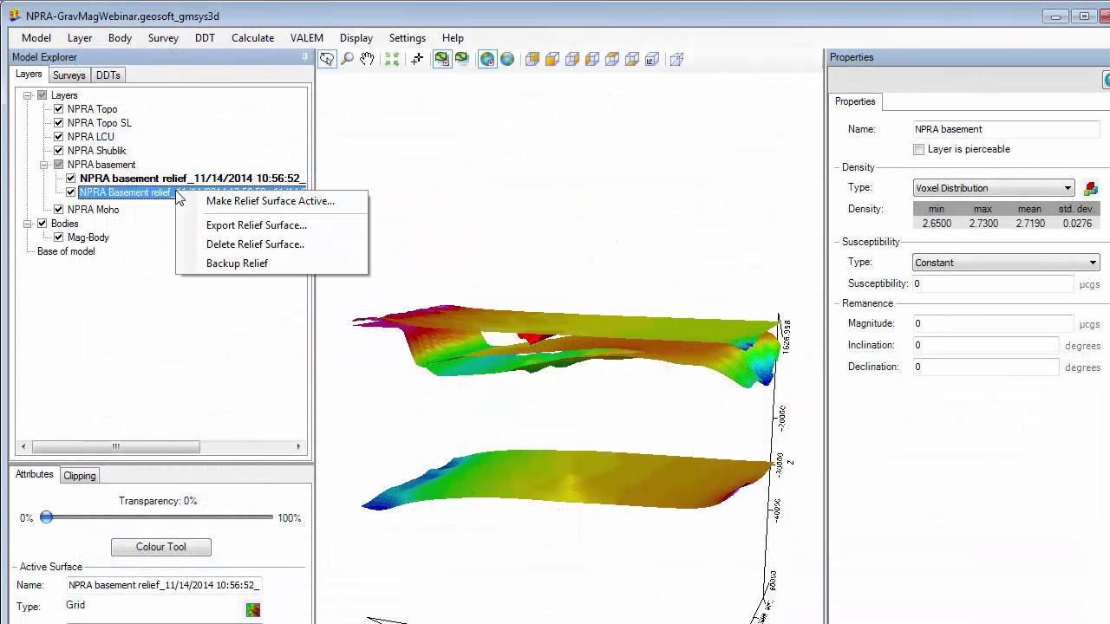
Create a backup of the alternative NPRA basement relief and set that backup as the active relief surface.
{"action": "left_click", "coordinate": [187, 263]}
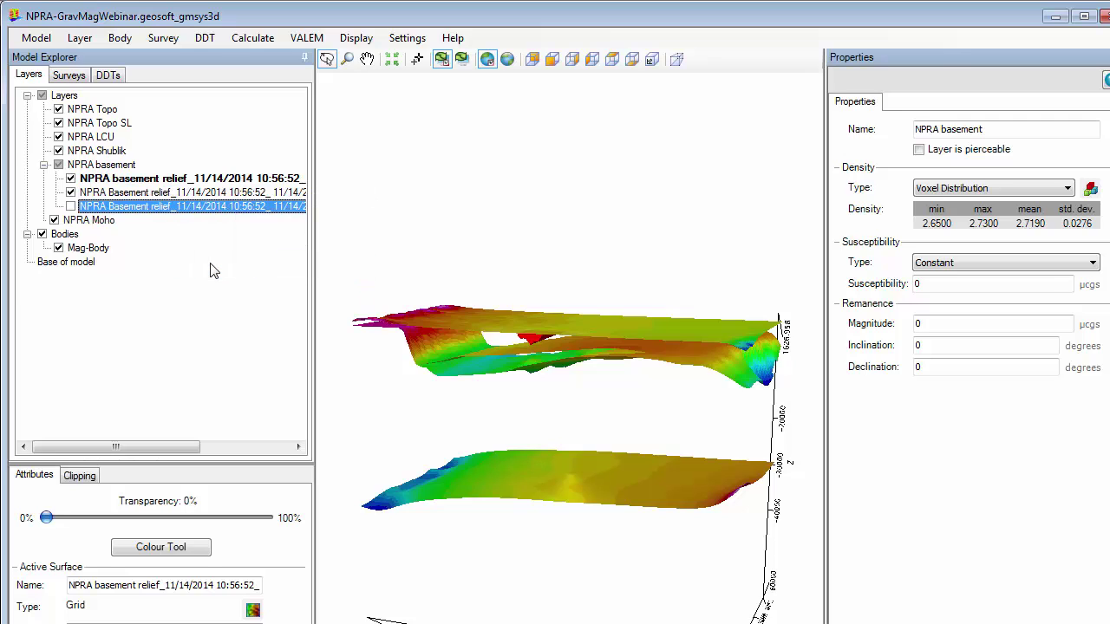
{"action": "right_click", "coordinate": [192, 211]}
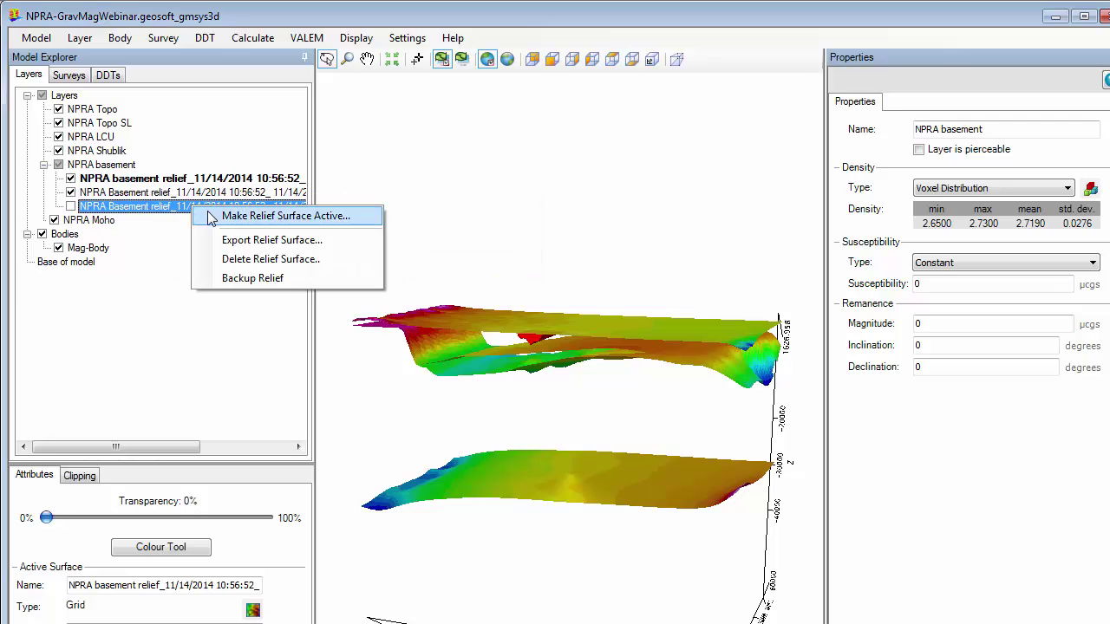
{"action": "left_click", "coordinate": [361, 224]}
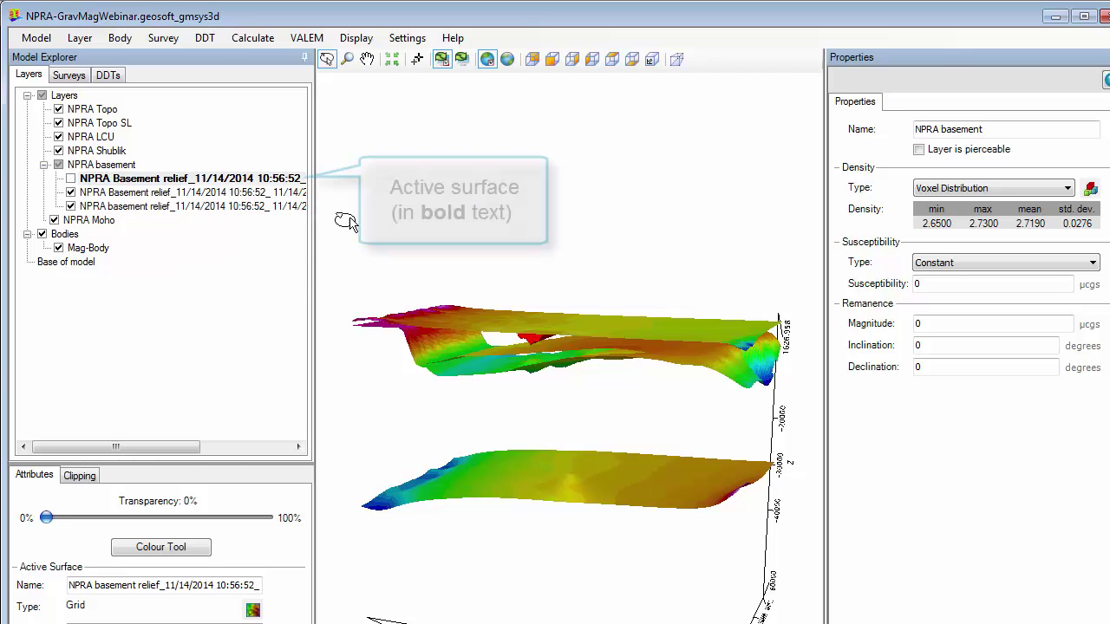